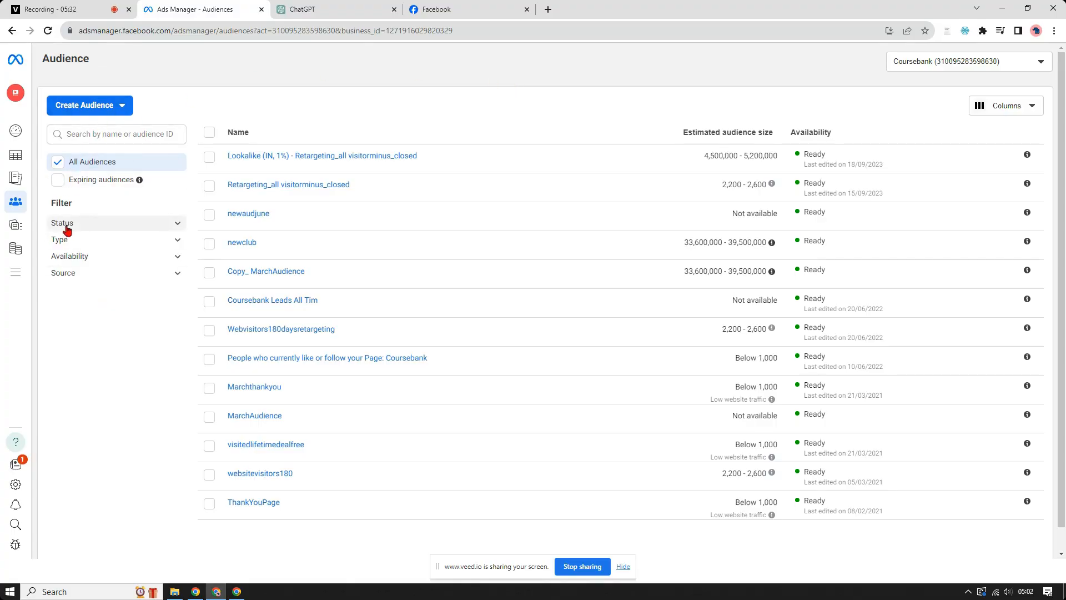
Step: Open Commerce Manager from the full list of Meta tools and start the selling setup
left_click(9, 277)
scroll(310, 417, "down", 9)
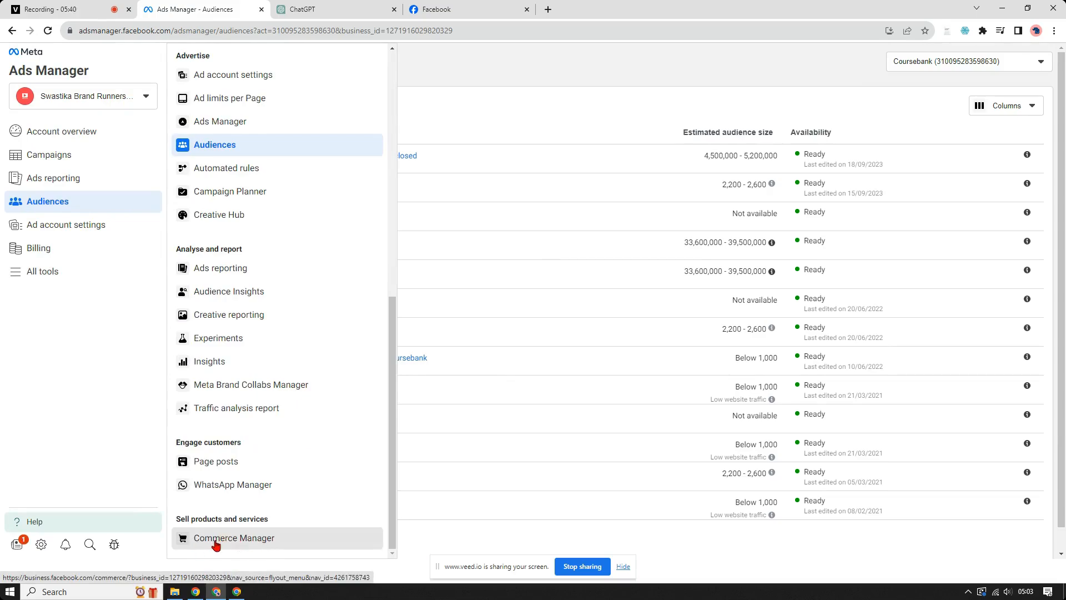
left_click(219, 540)
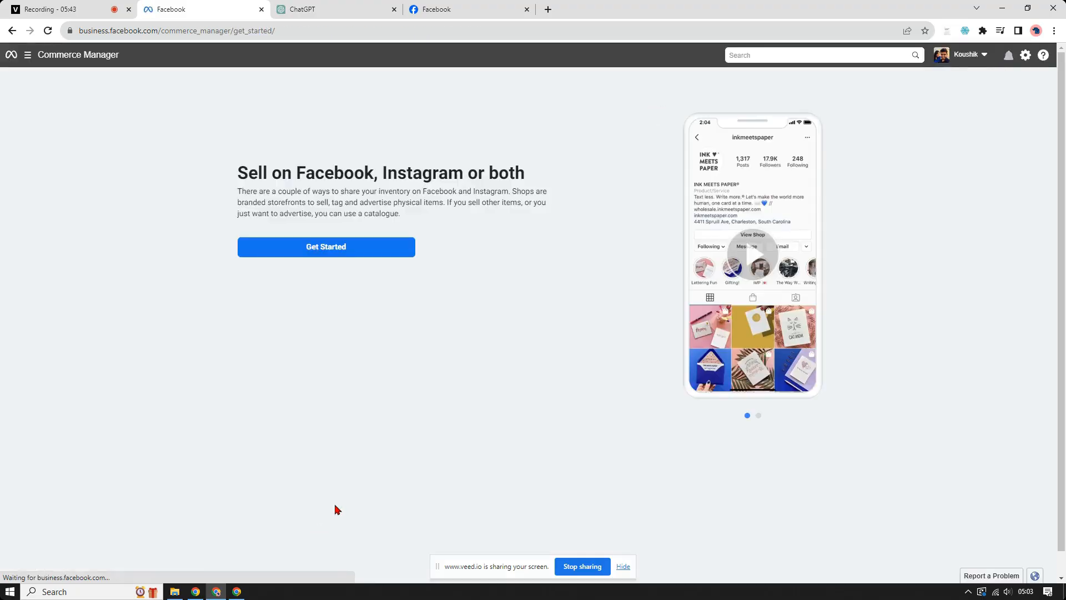
left_click(296, 255)
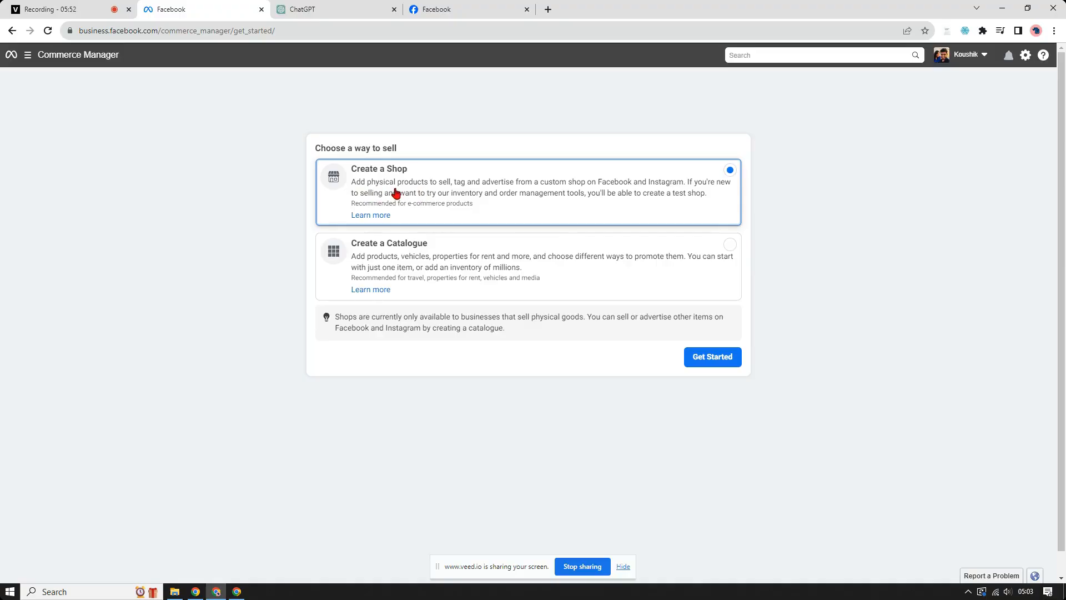
Step: Choose to create a catalogue and set its type to E-commerce with online products
left_click(380, 261)
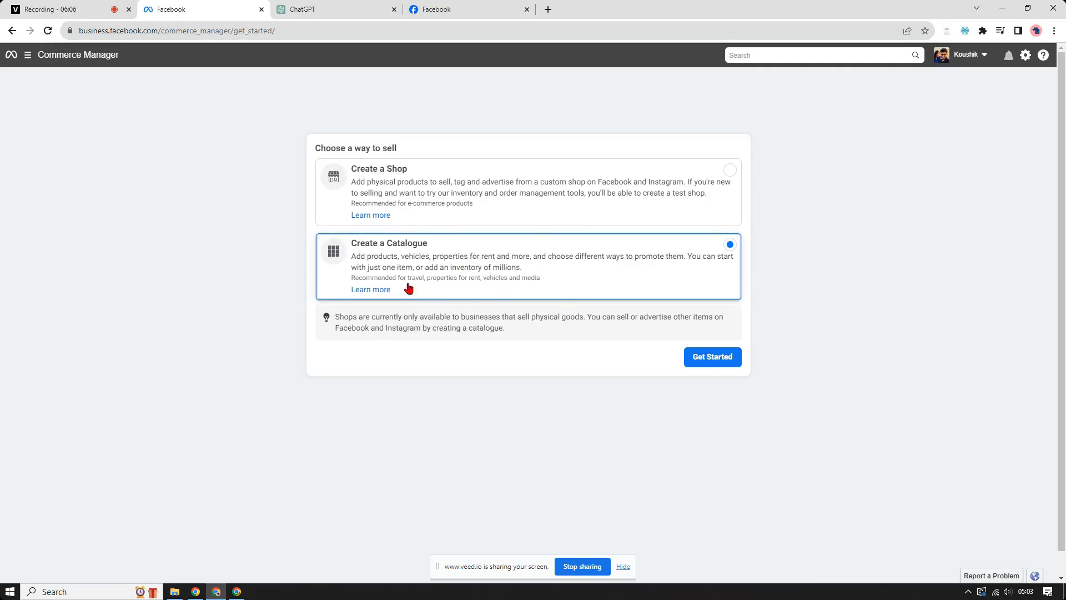
left_click(721, 358)
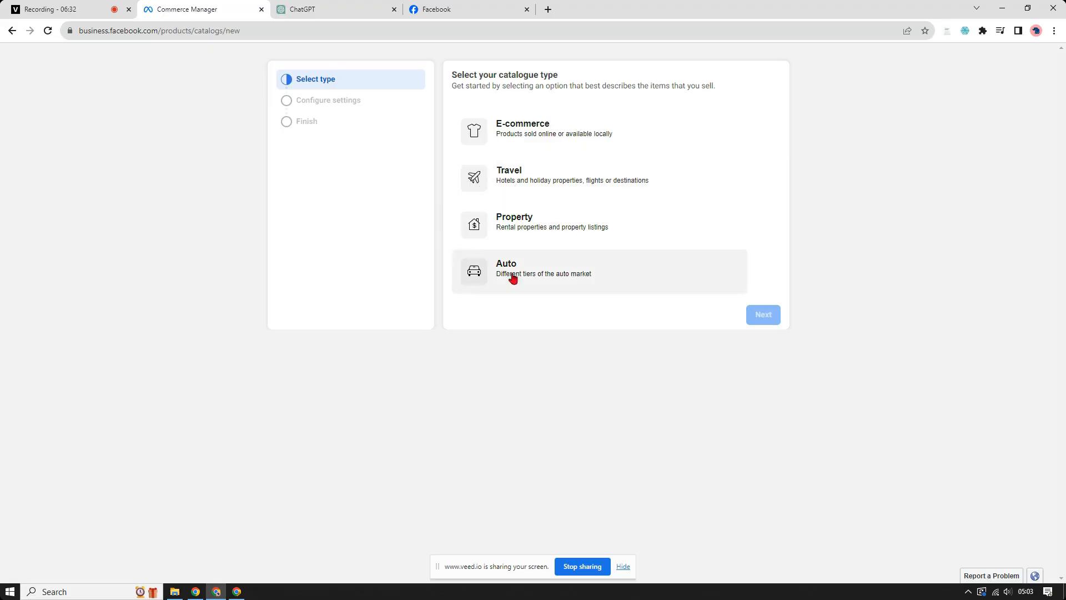
left_click(518, 143)
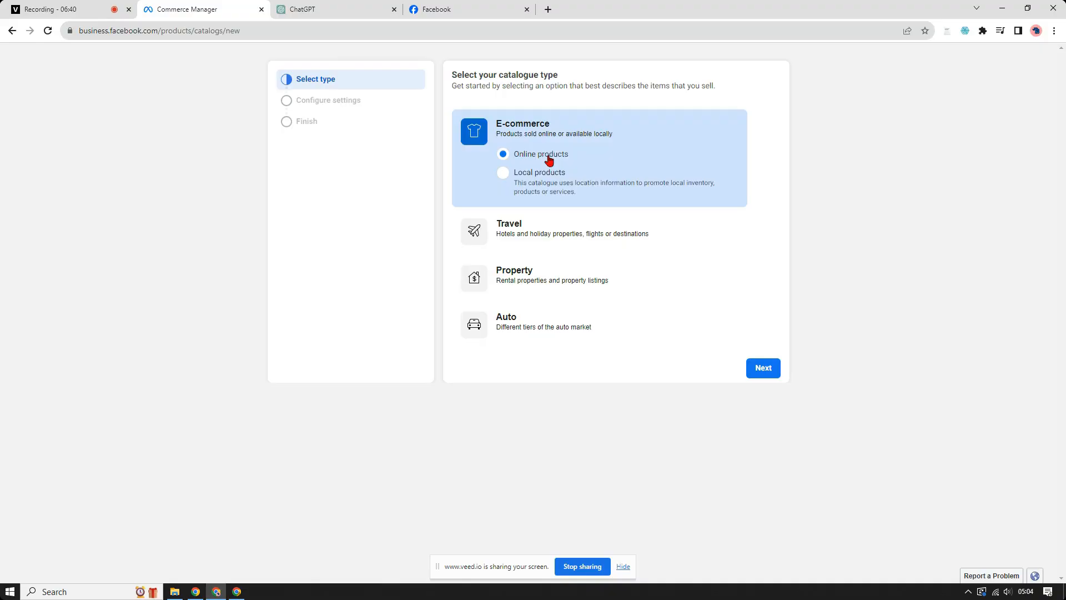
left_click(758, 369)
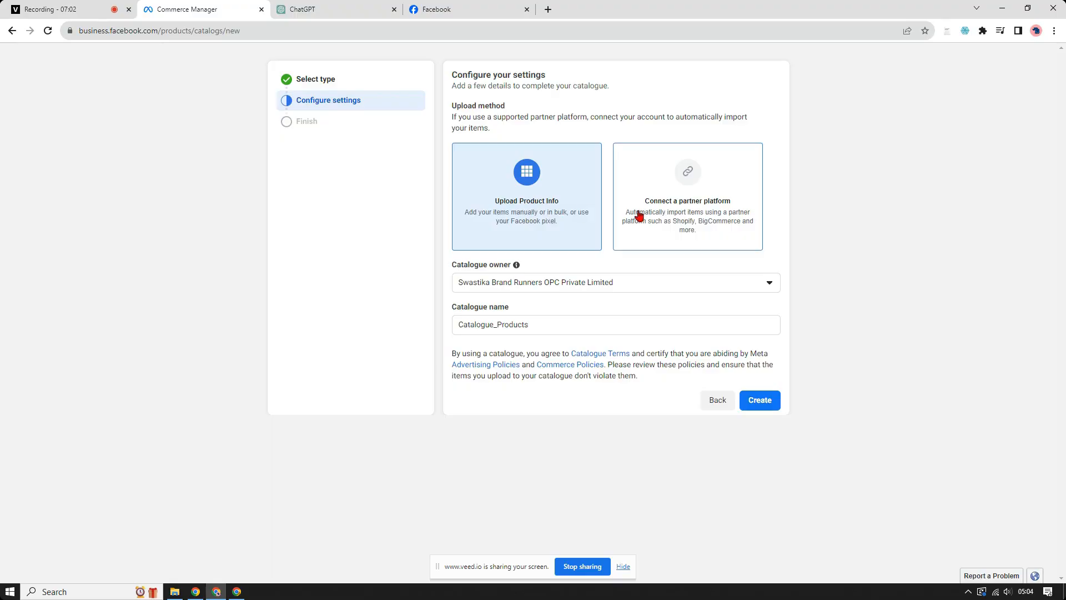
Step: Choose WooCommerce as the partner platform to connect, view its Facebook extension page, and return to the catalogue settings
left_click(696, 172)
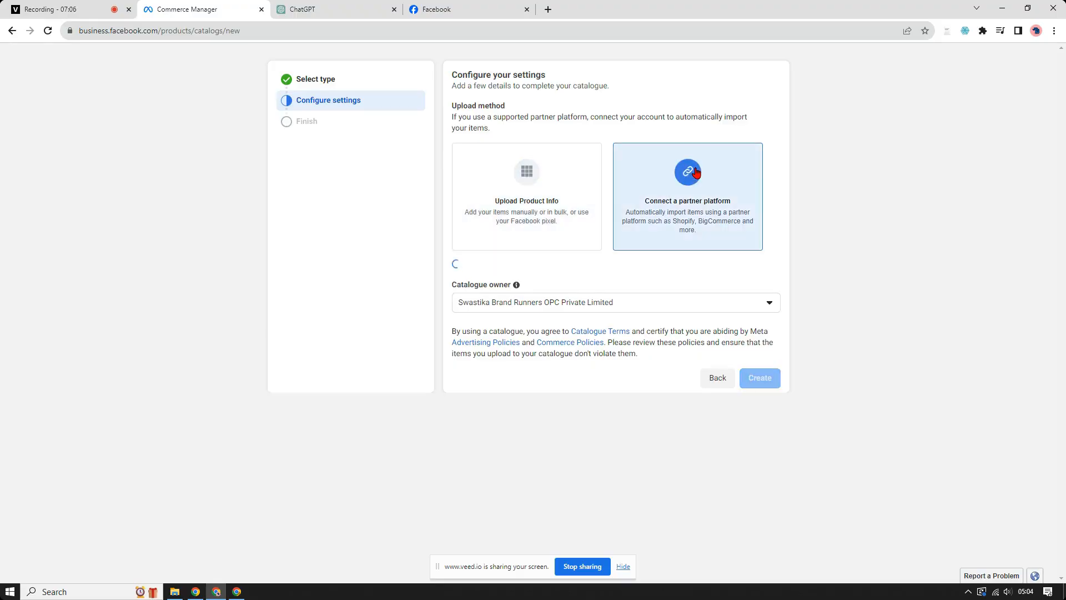
left_click(579, 284)
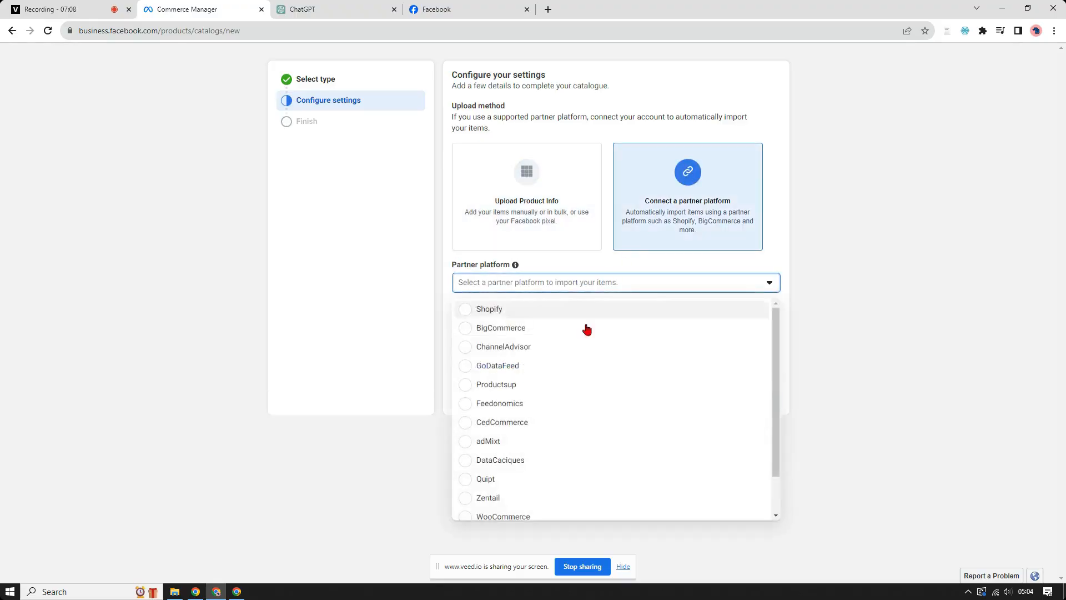
scroll(600, 414, "down", 2)
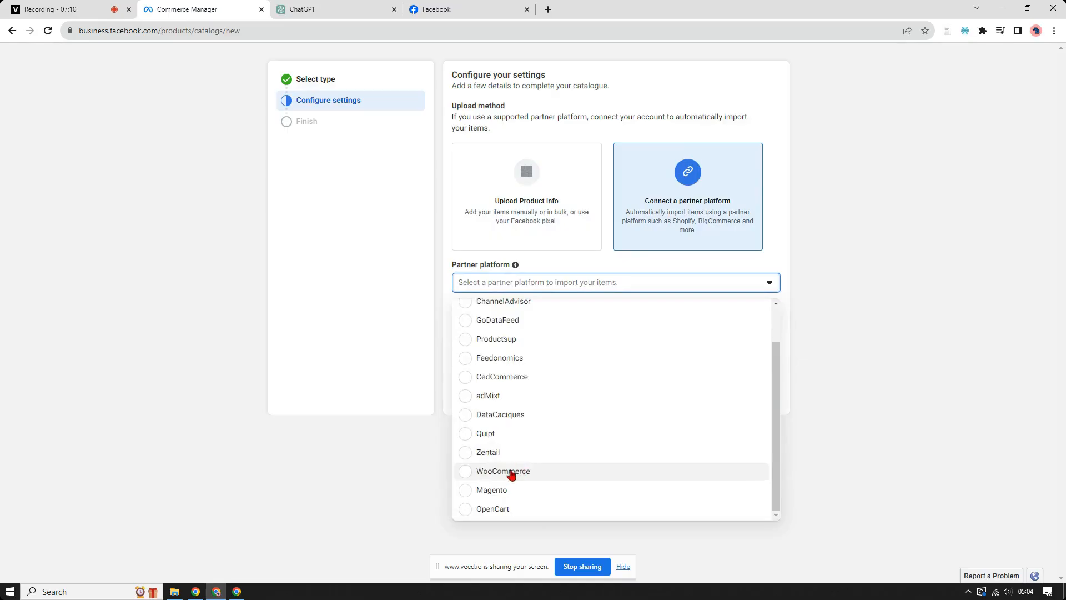
left_click(466, 475)
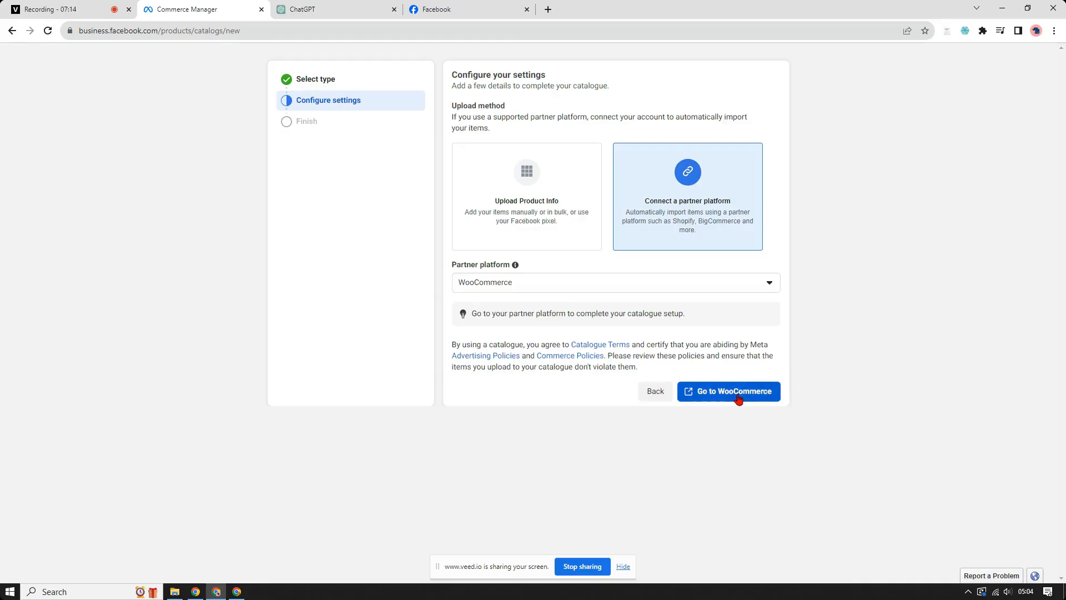
left_click(738, 396)
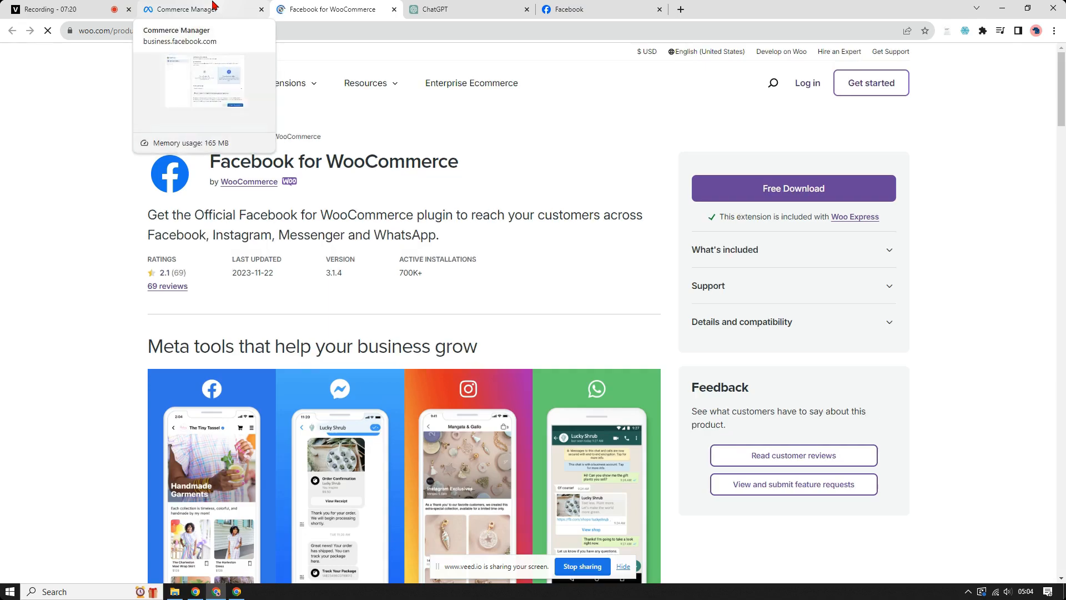
left_click(214, 6)
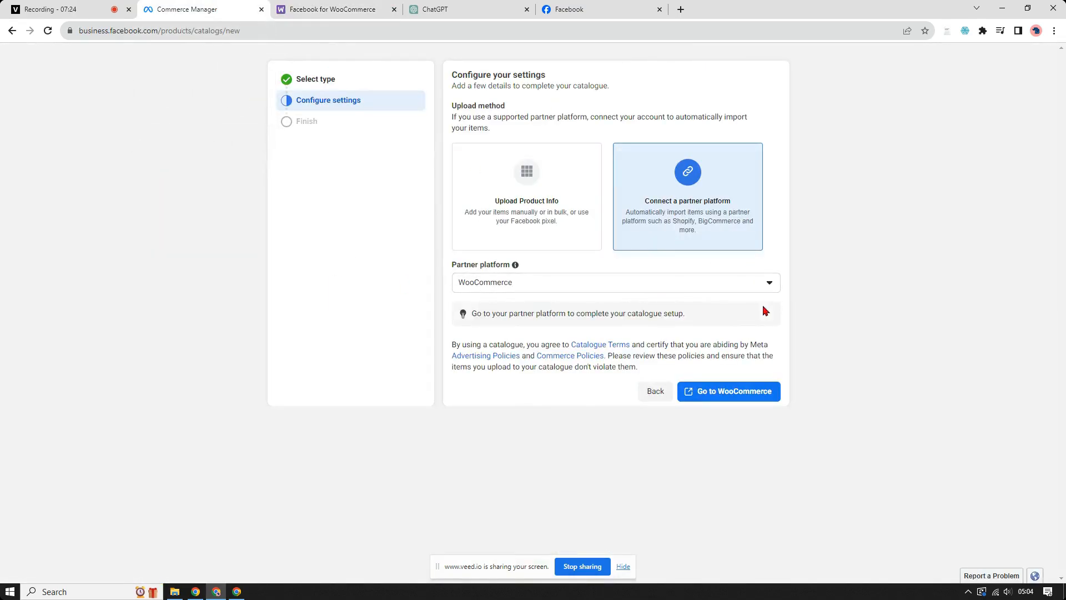
Step: Create the catalogue Catalogue_Products with the Upload Product Info method, view all catalogues and dismiss the local products promotion
left_click(512, 210)
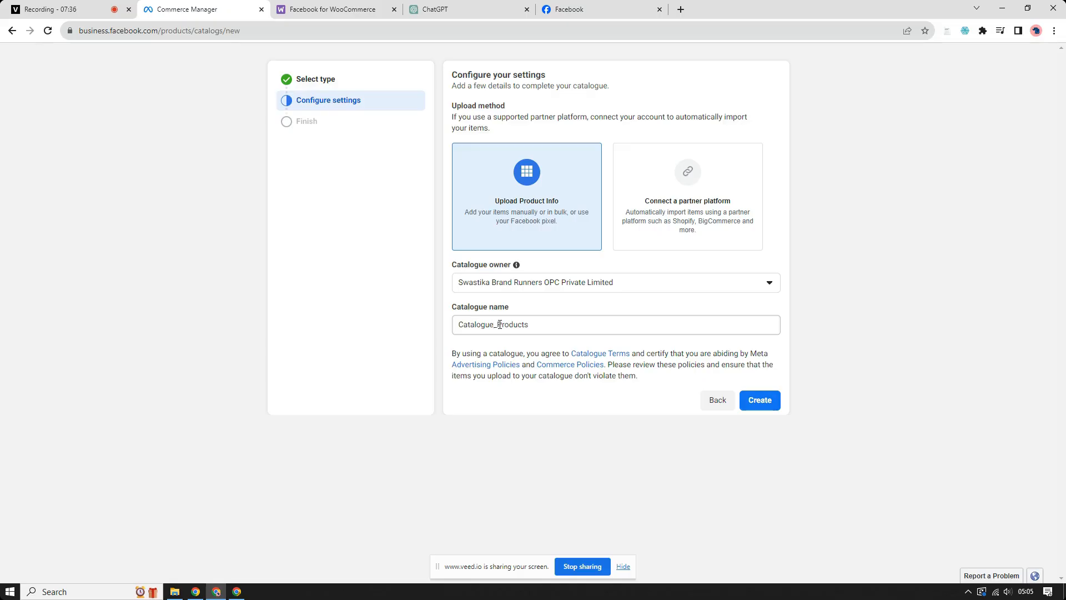
left_click(764, 286)
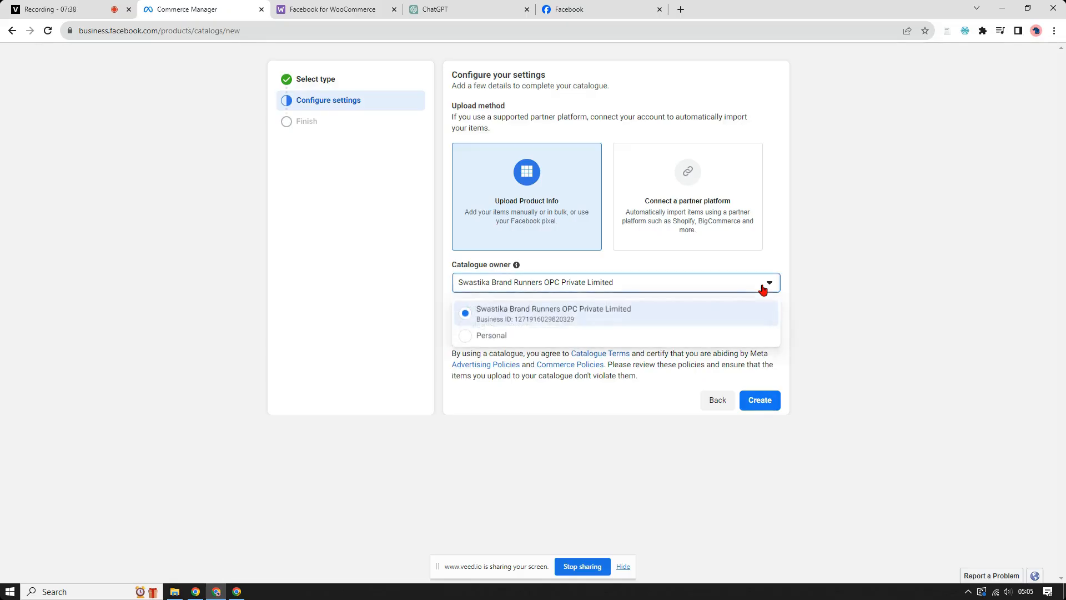
left_click(838, 276)
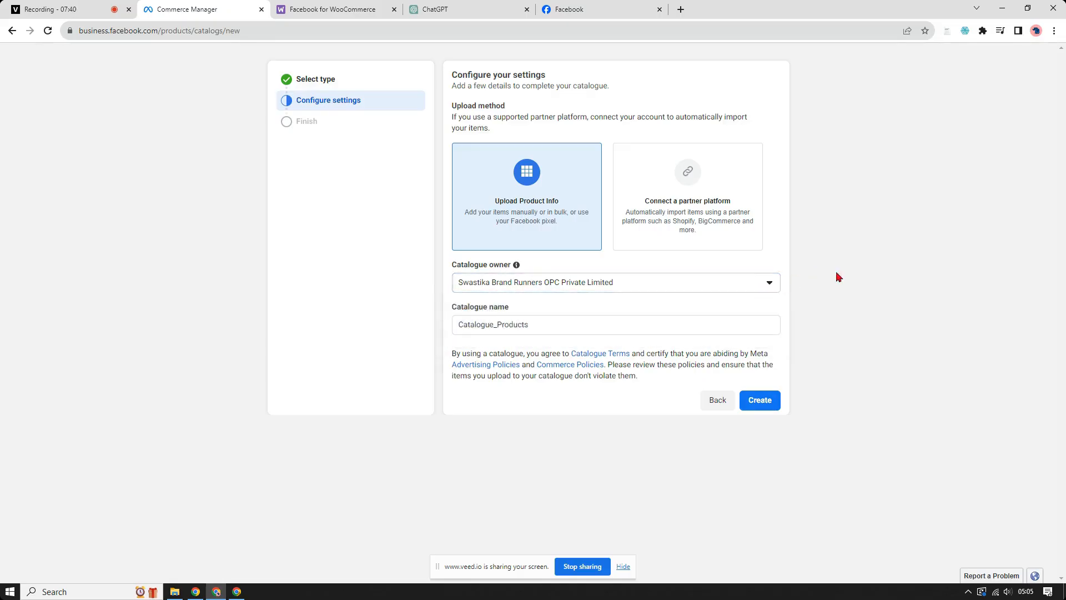
left_click(760, 401)
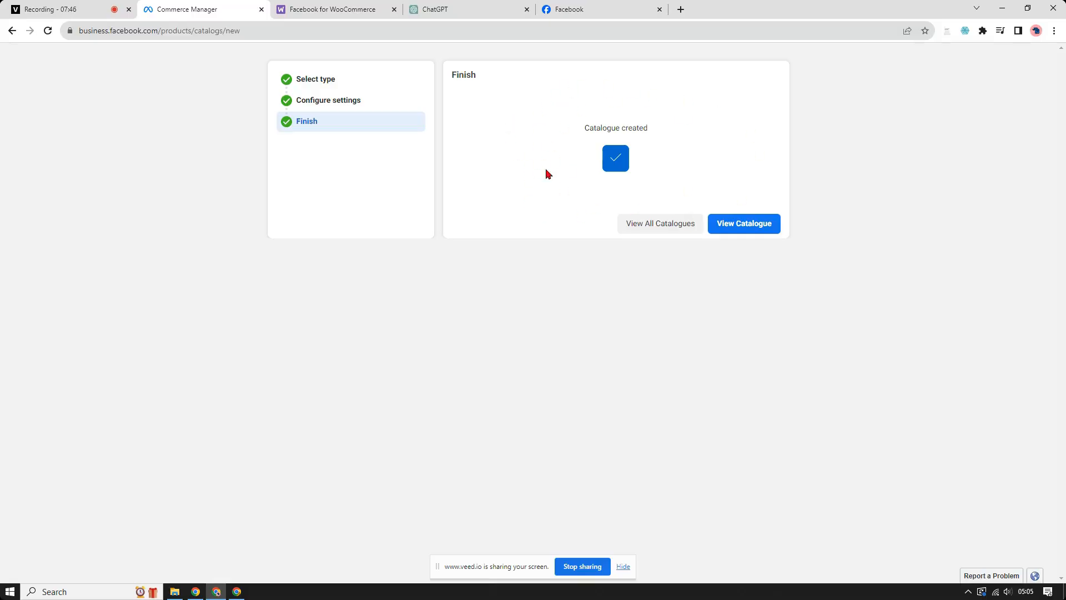
left_click(665, 228)
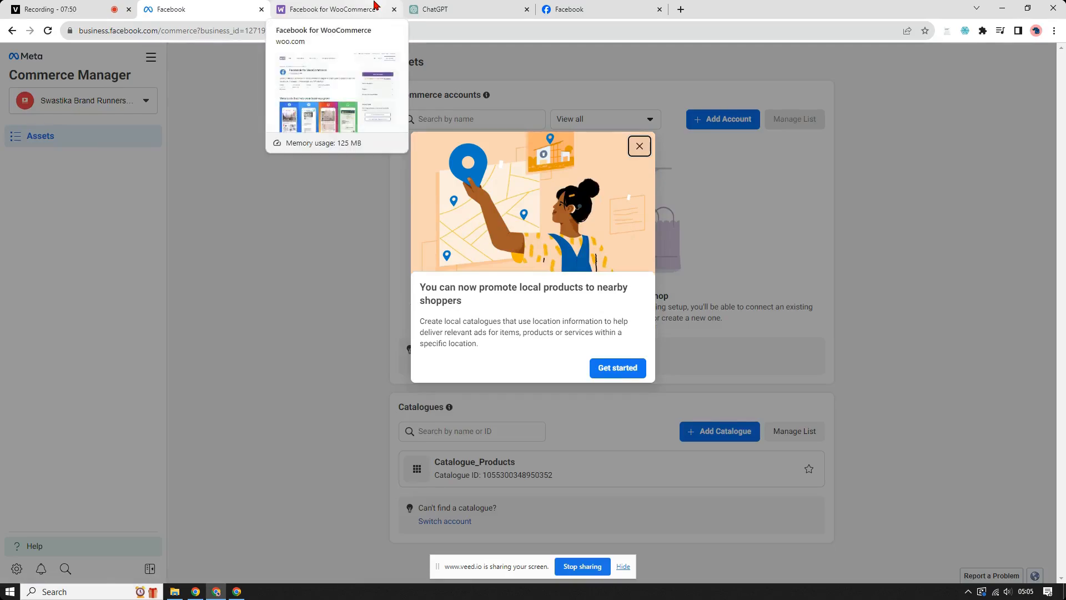
left_click(640, 148)
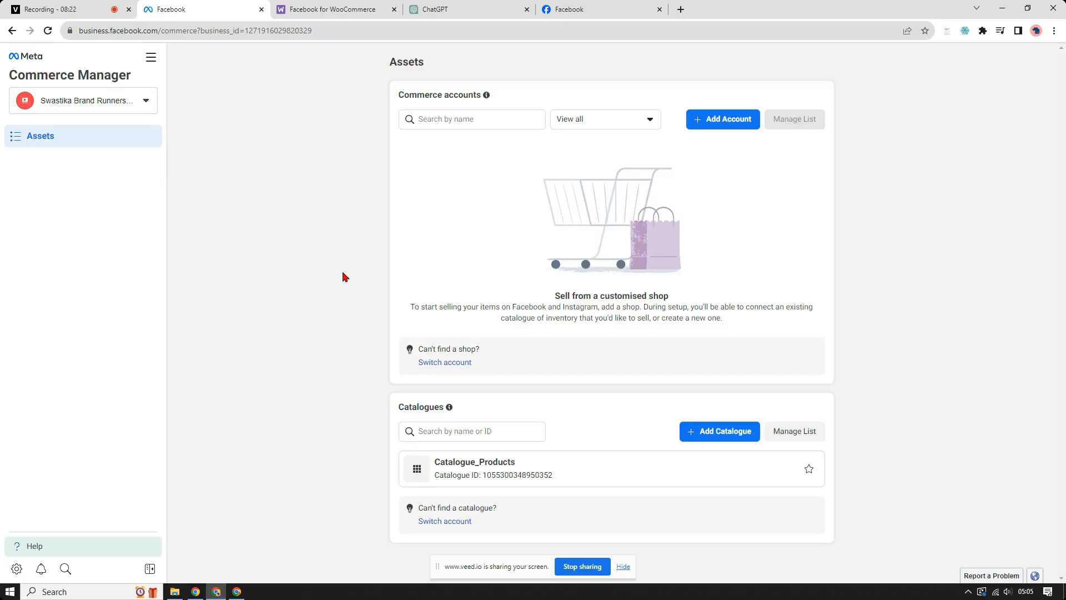
Step: Search the web for "facebook ad library", open Meta's Ad Library, and hide the screen-sharing notice
left_click(355, 10)
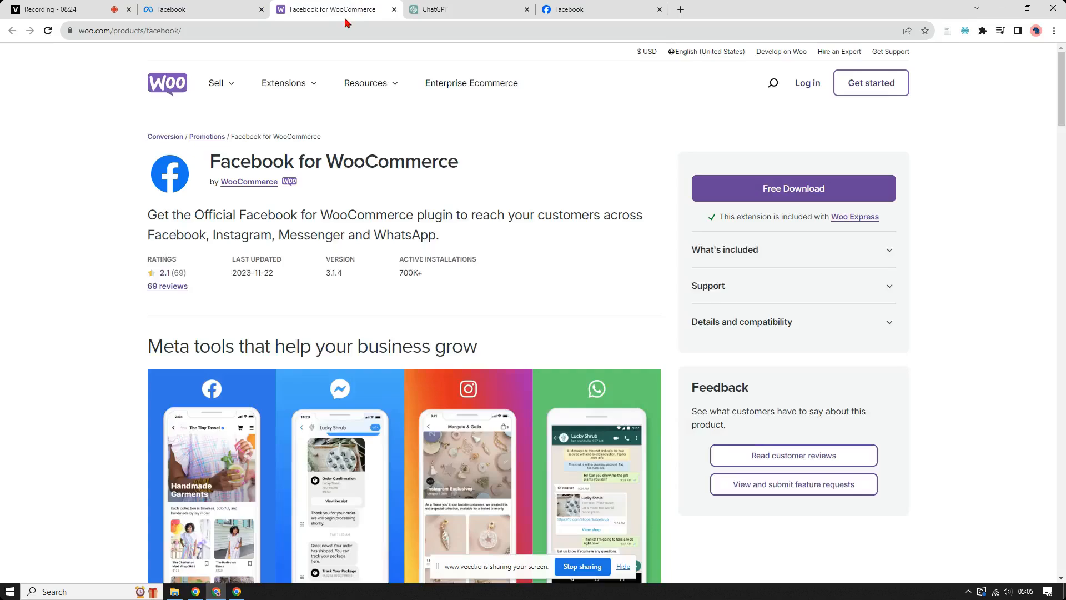
left_click(338, 30)
type("face")
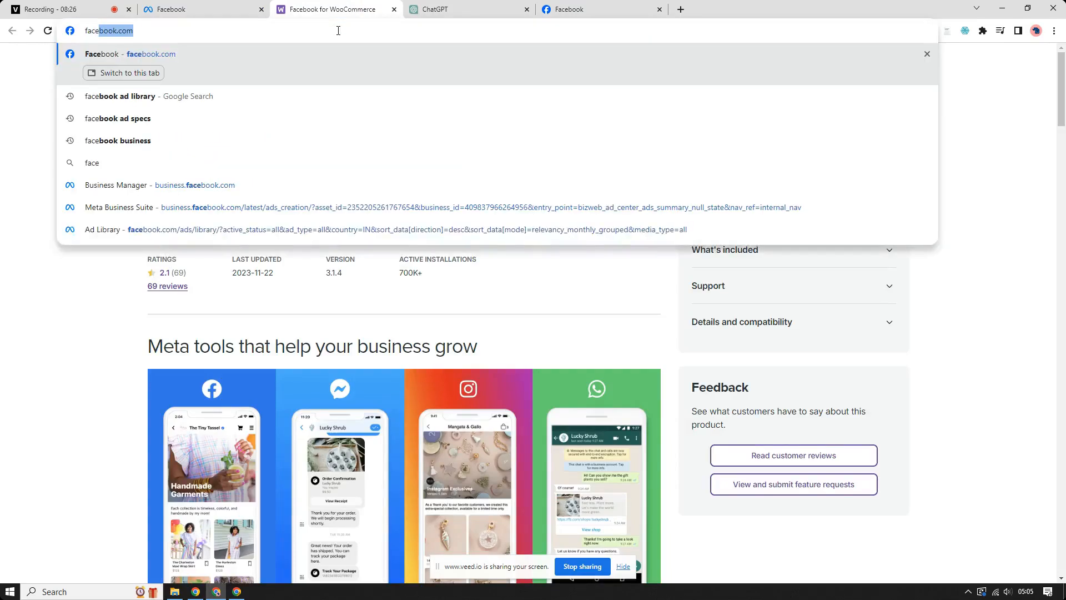
type("book a")
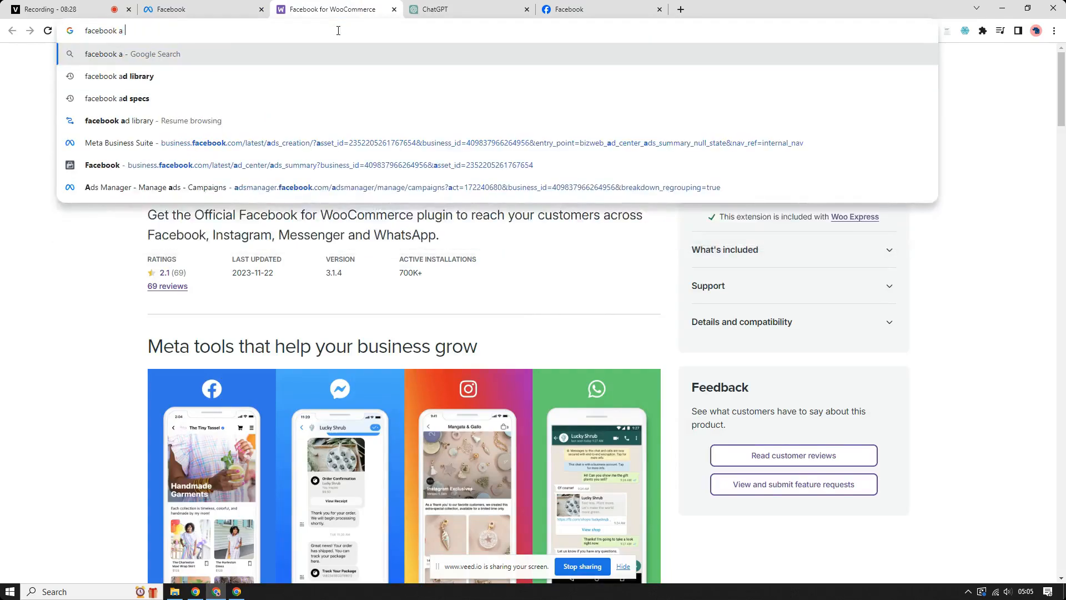
type("d library")
key("Return")
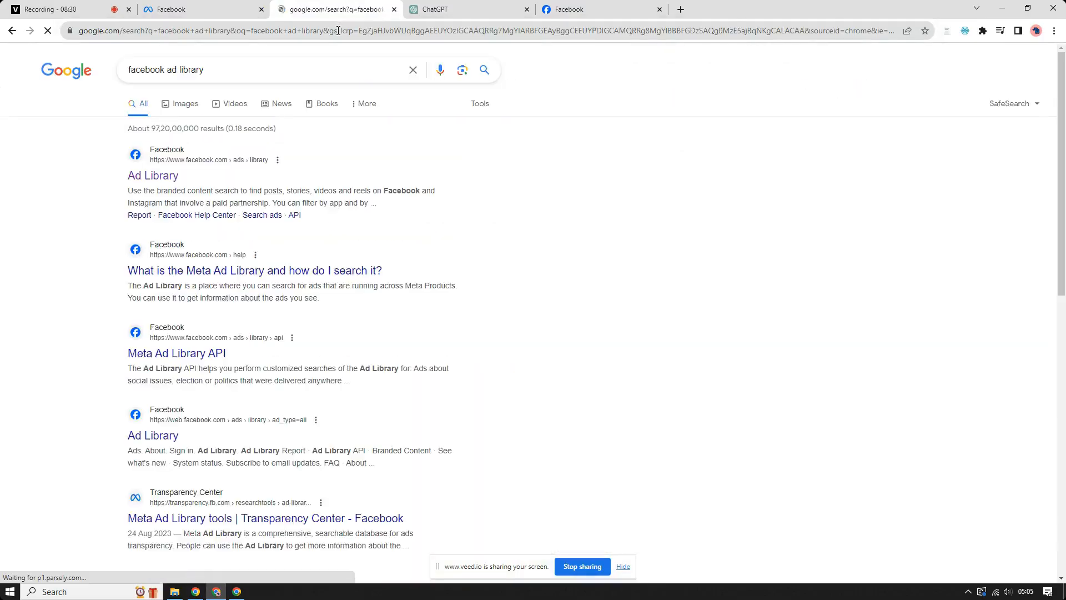
left_click(174, 176)
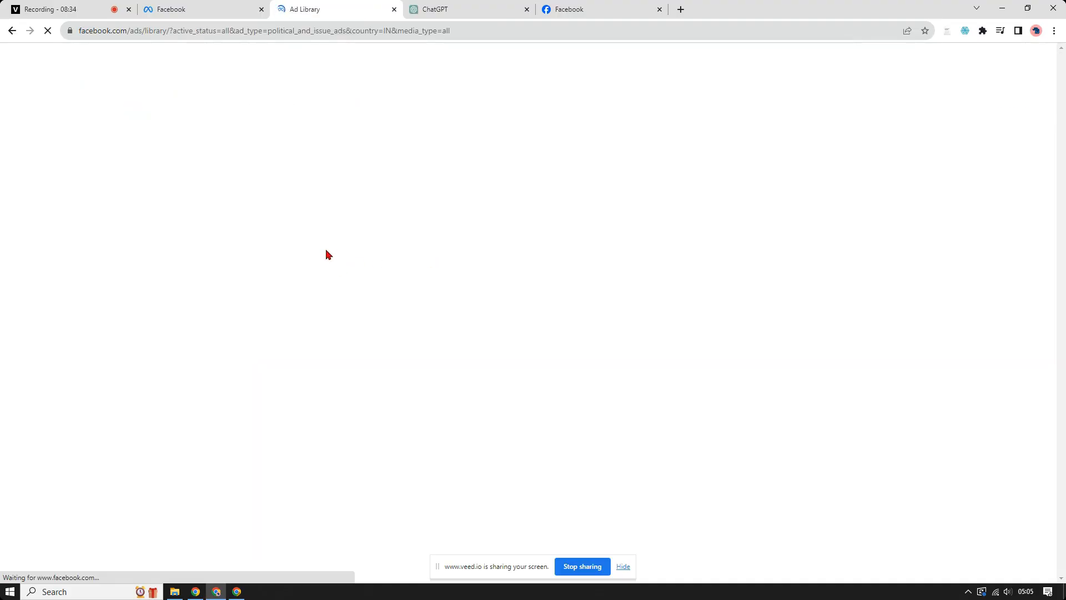
left_click(624, 567)
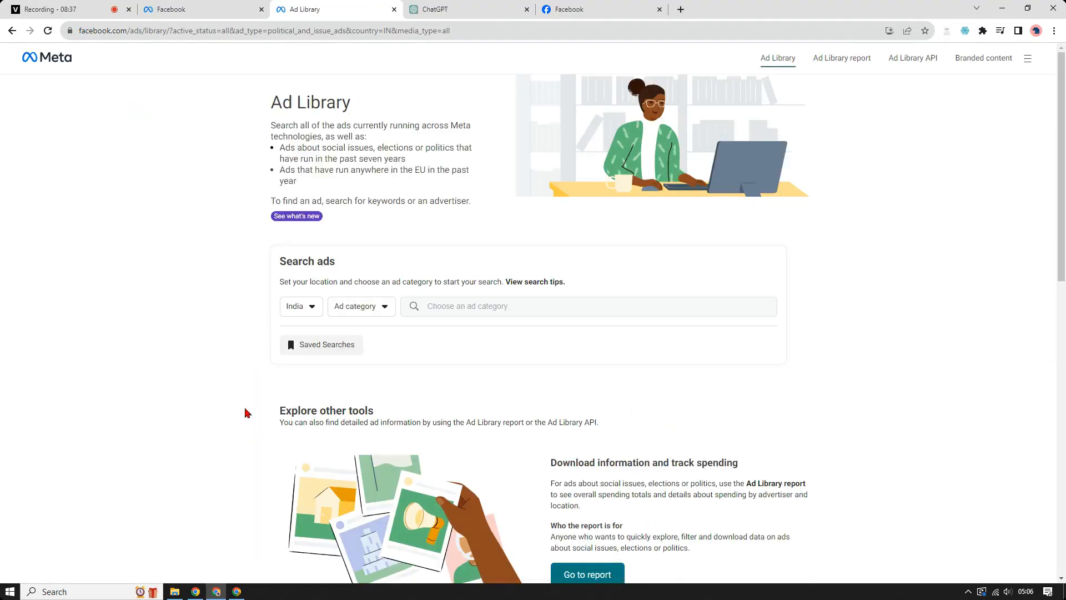
Step: Set the ad category to All ads, search for "clickfunnels" and open the verified ClickFunnels advertiser
left_click(374, 312)
left_click(361, 358)
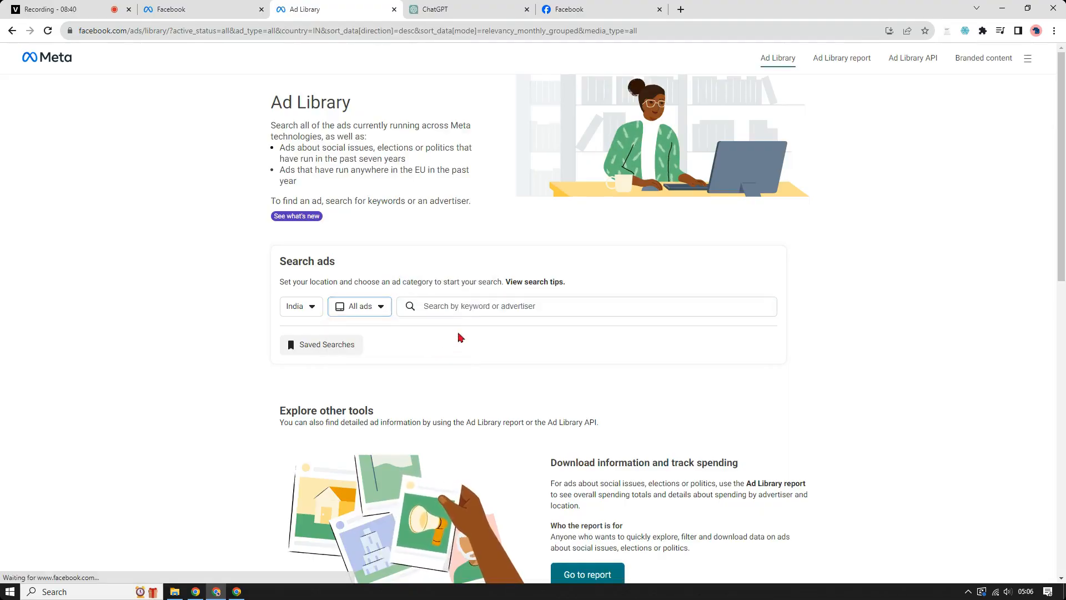
left_click(484, 306)
type("clci")
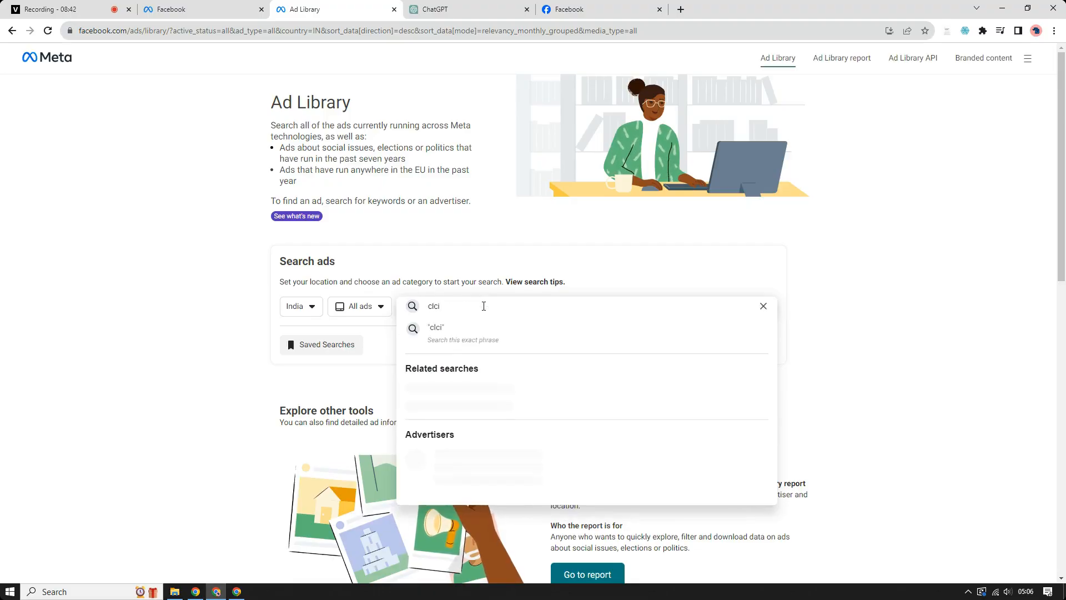
key("BackSpace")
key("BackSpace")
key("BackSpace")
type("ic")
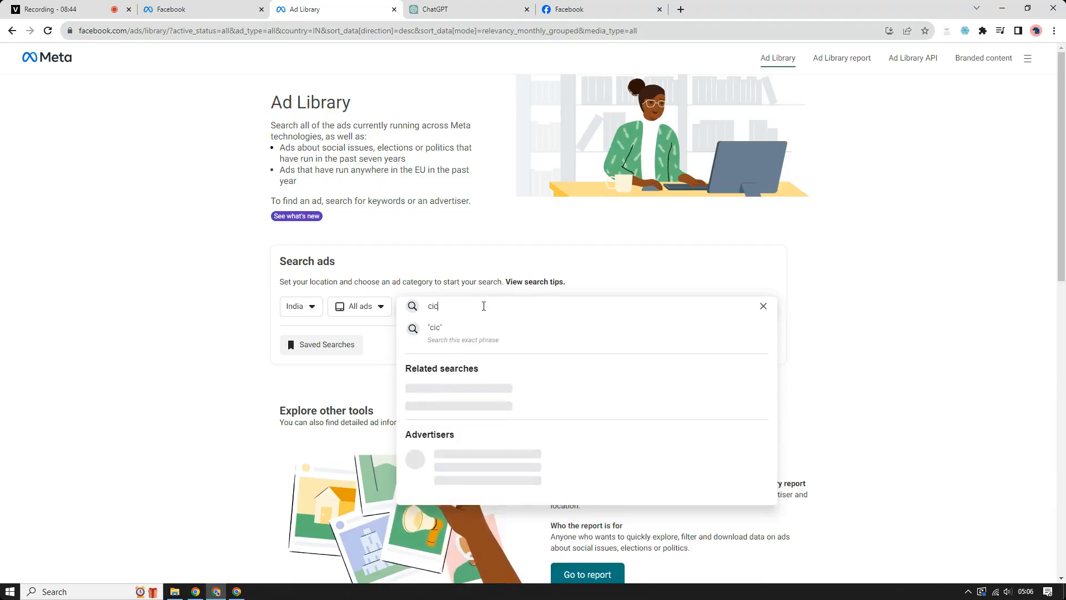
key("BackSpace")
key("BackSpace")
type("lic")
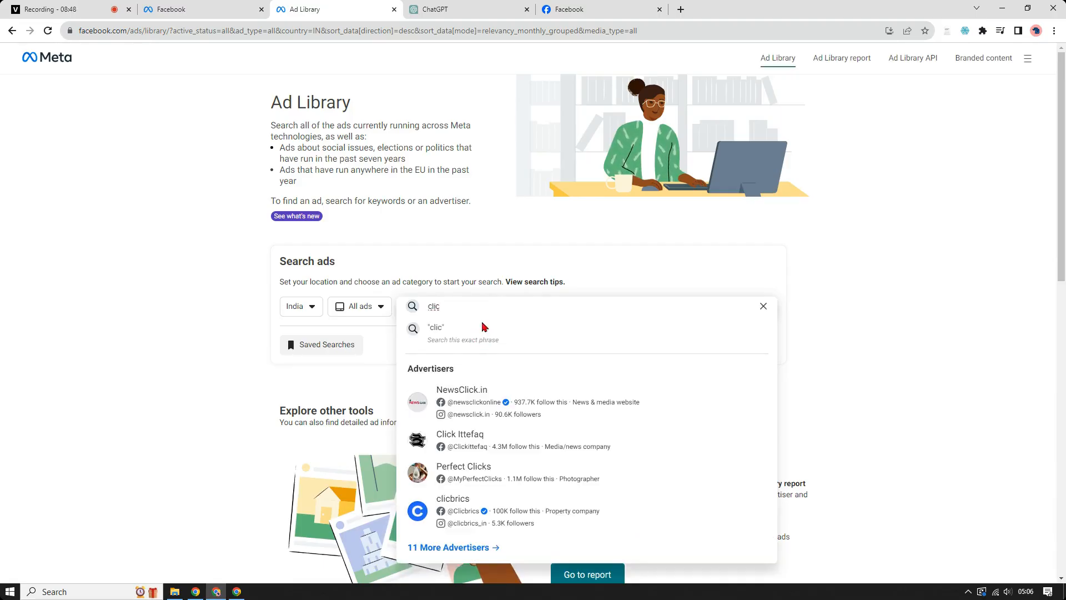
type("kf")
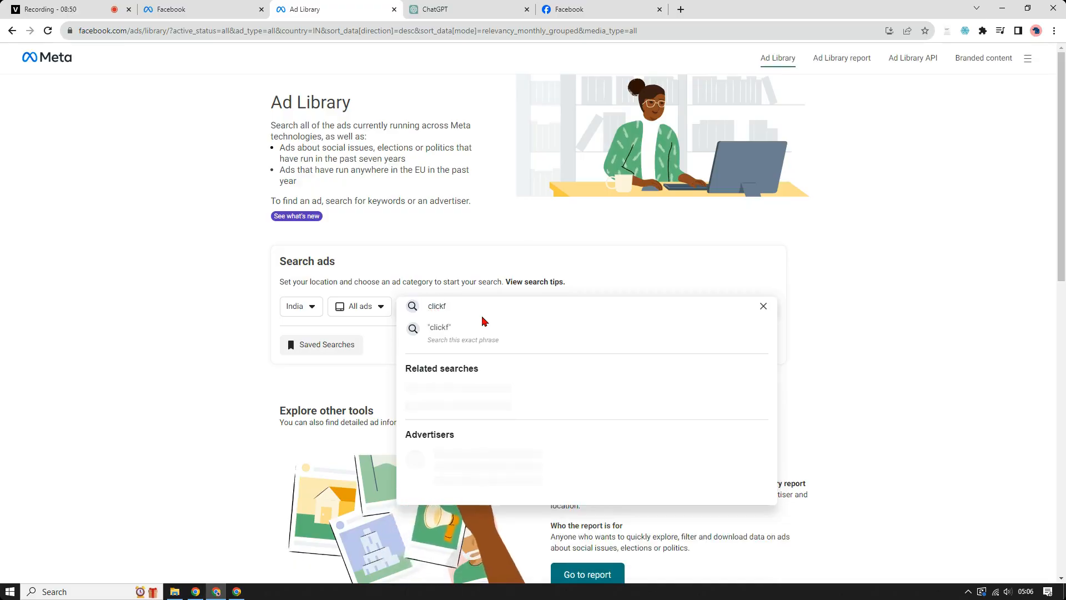
type("unnels")
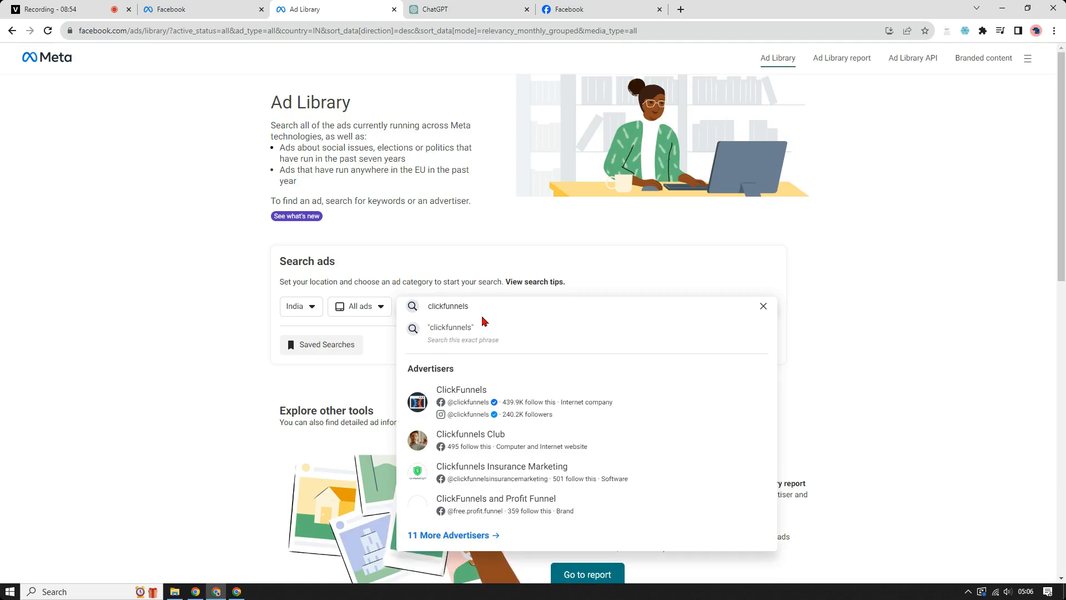
left_click(444, 400)
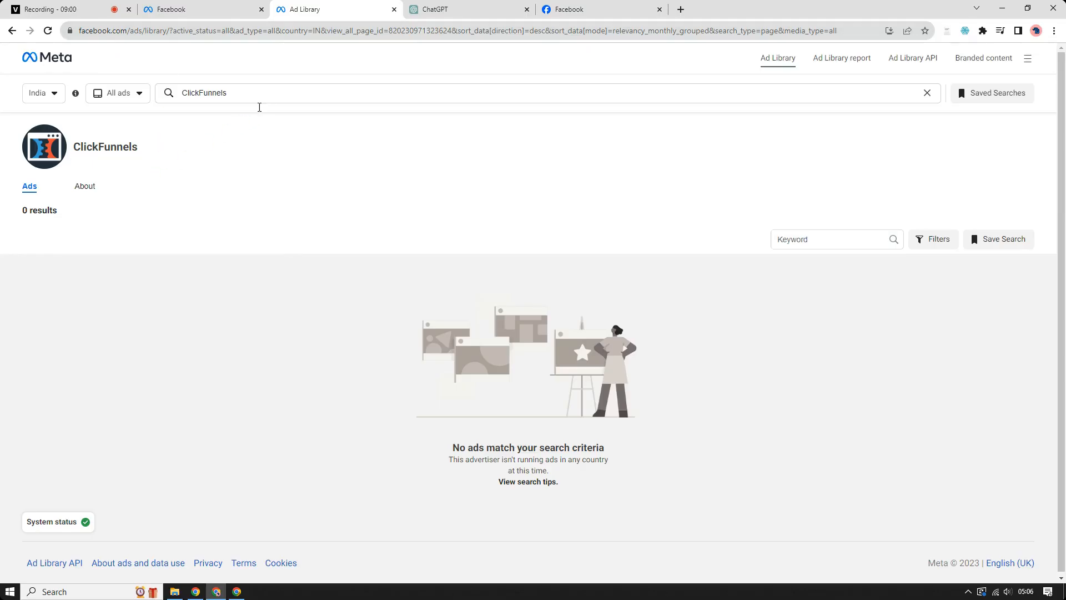
Step: Open the ClickFunnels Facebook page, return to the advertiser's Ad Library results and reload them
left_click(121, 149)
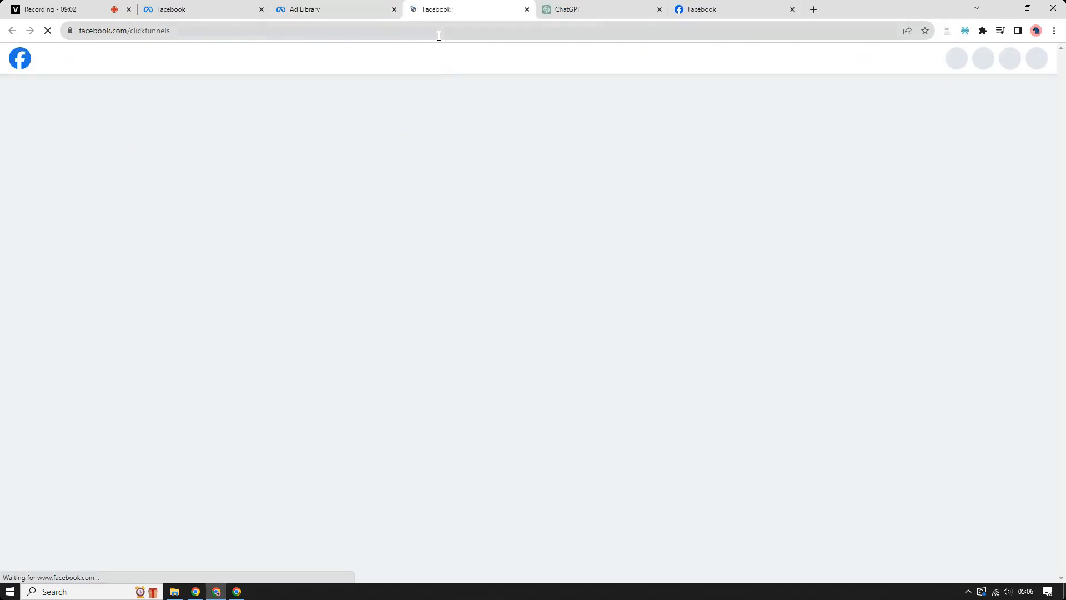
left_click(364, 6)
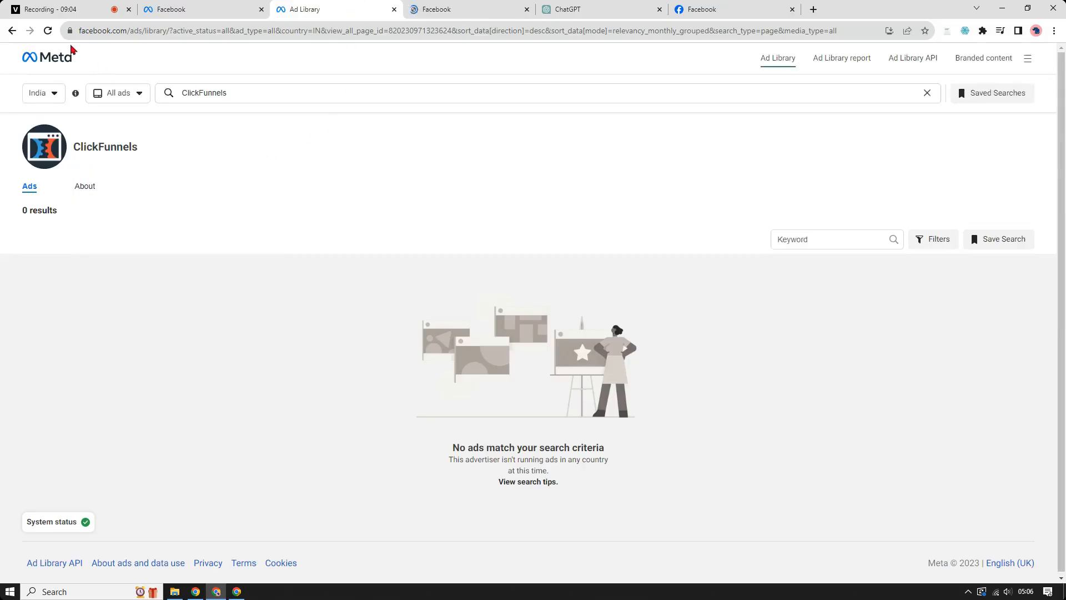
left_click(48, 30)
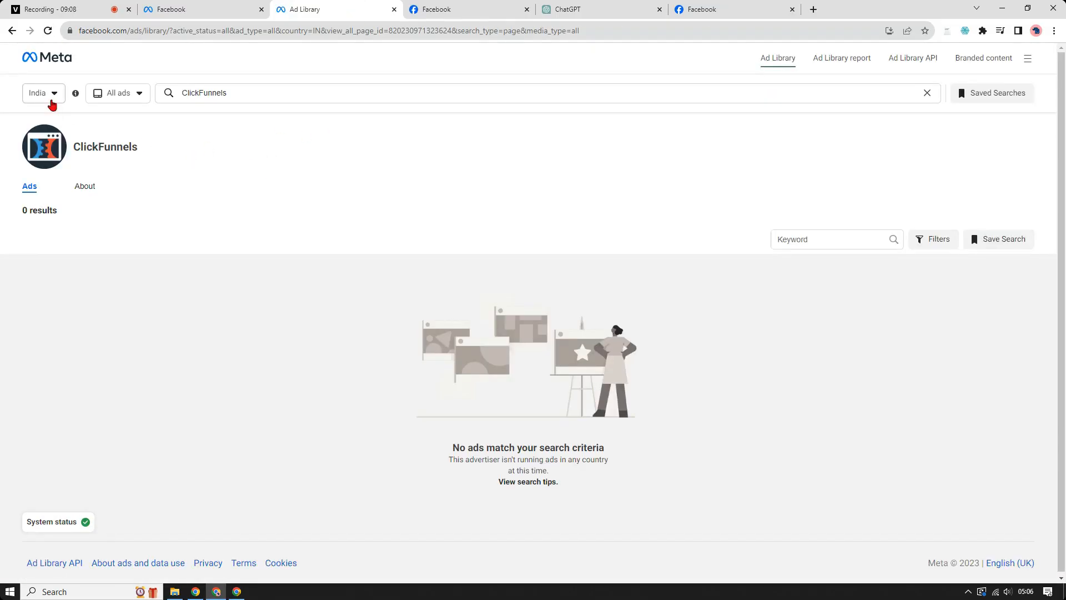
Step: Set the Ad Library country to All and the ad category to All ads
left_click(52, 105)
left_click(52, 105)
left_click(51, 103)
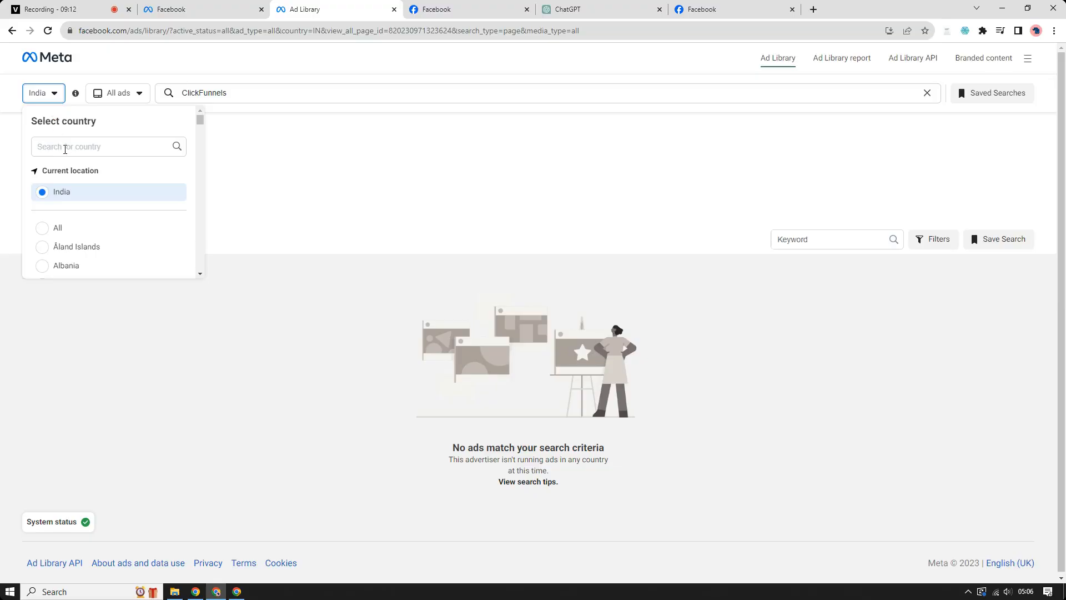
left_click(44, 231)
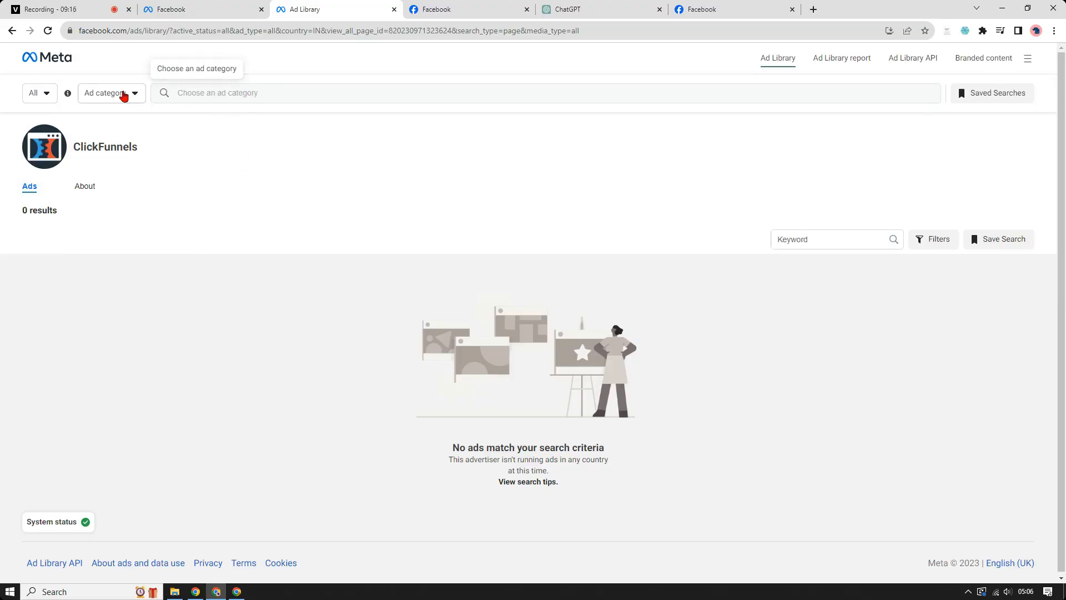
left_click(123, 94)
left_click(114, 147)
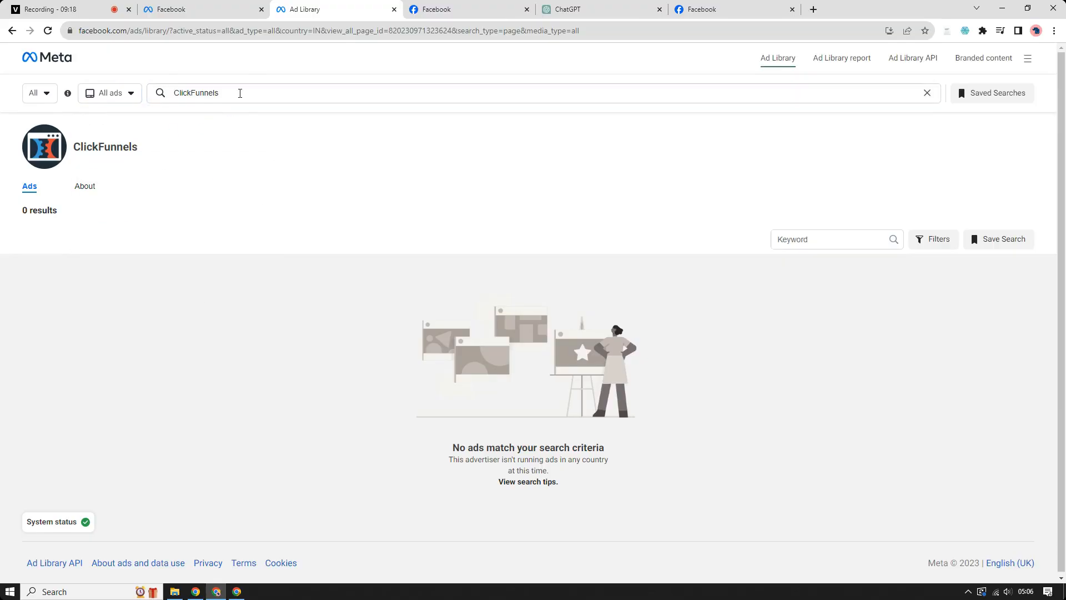
Step: Shorten the search text to "ClickFu" and open the verified ClickFunnels advertiser from the suggestions
left_click(240, 93)
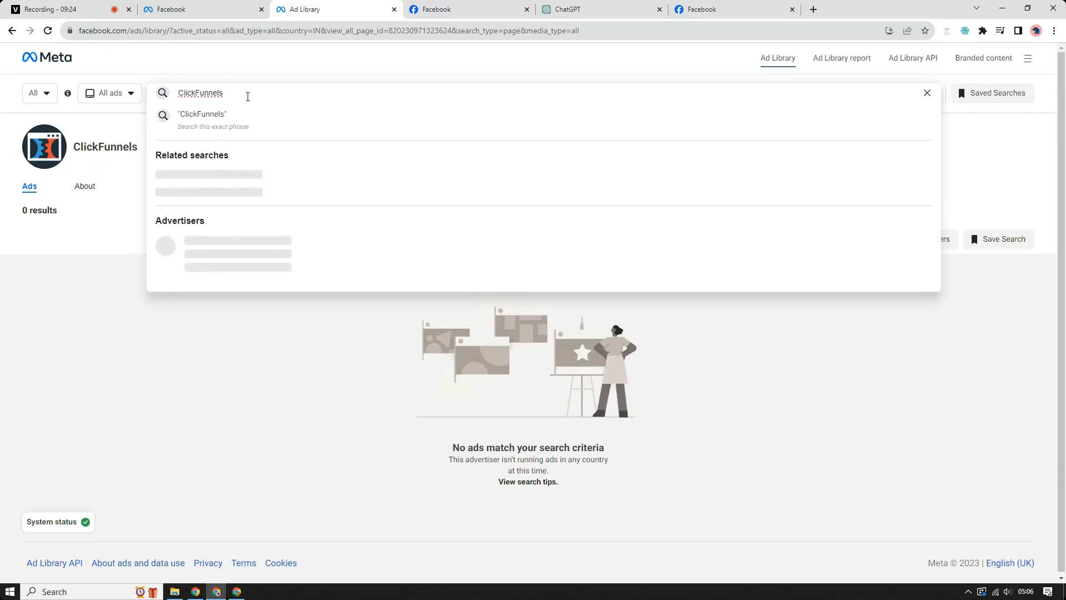
left_click_drag(248, 96, 206, 97)
key("BackSpace")
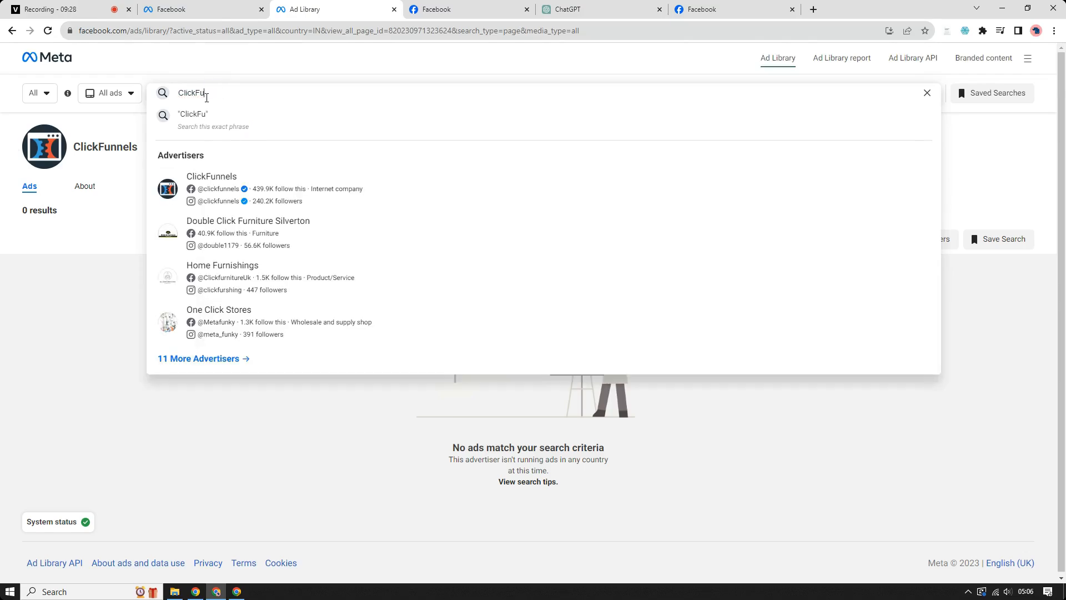
left_click(224, 187)
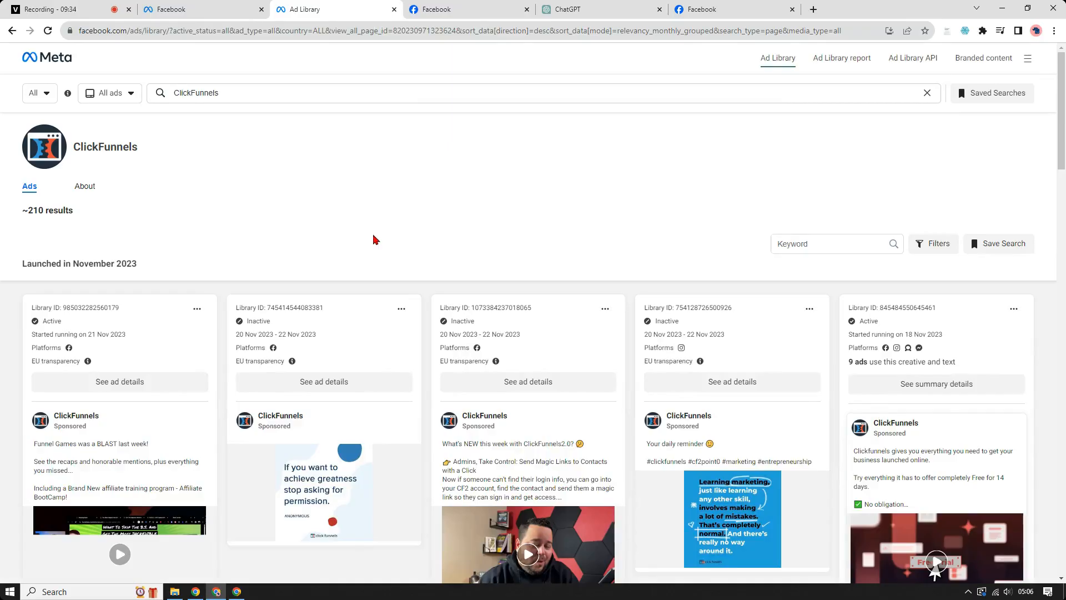
Step: Look through the ClickFunnels ads launched in November 2023, examining their creatives, text, status and platforms
scroll(341, 222, "down", 7)
scroll(328, 238, "up", 4)
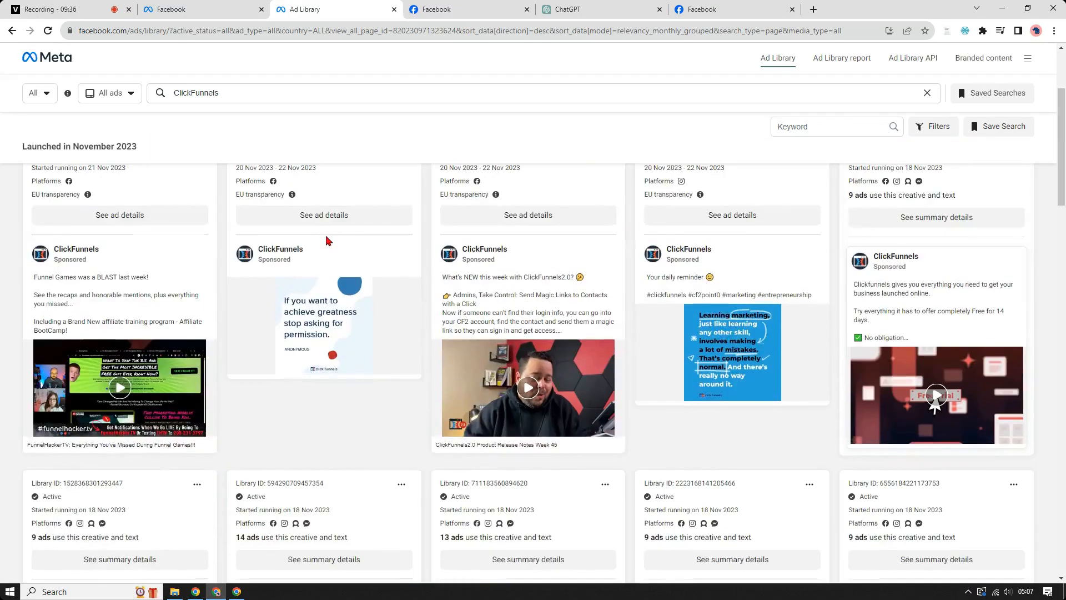
scroll(328, 240, "up", 2)
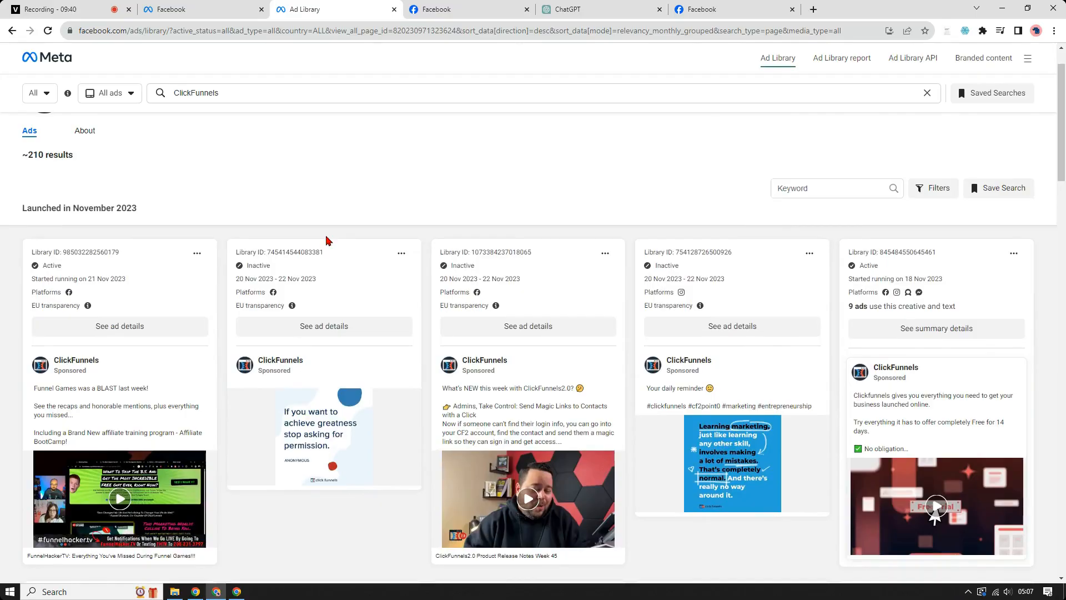
scroll(327, 240, "up", 1)
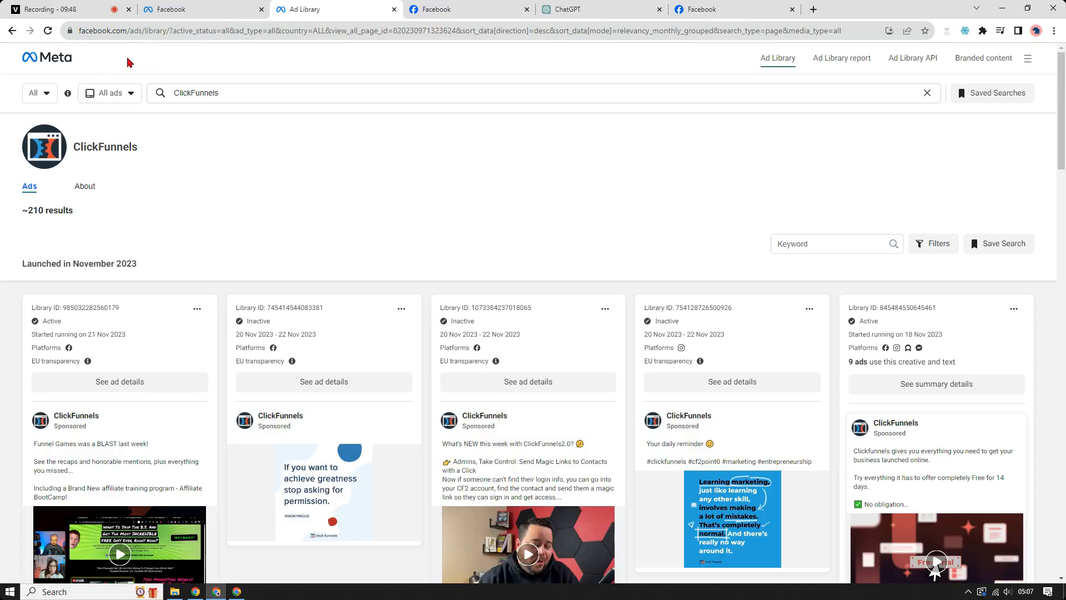
scroll(536, 291, "down", 10)
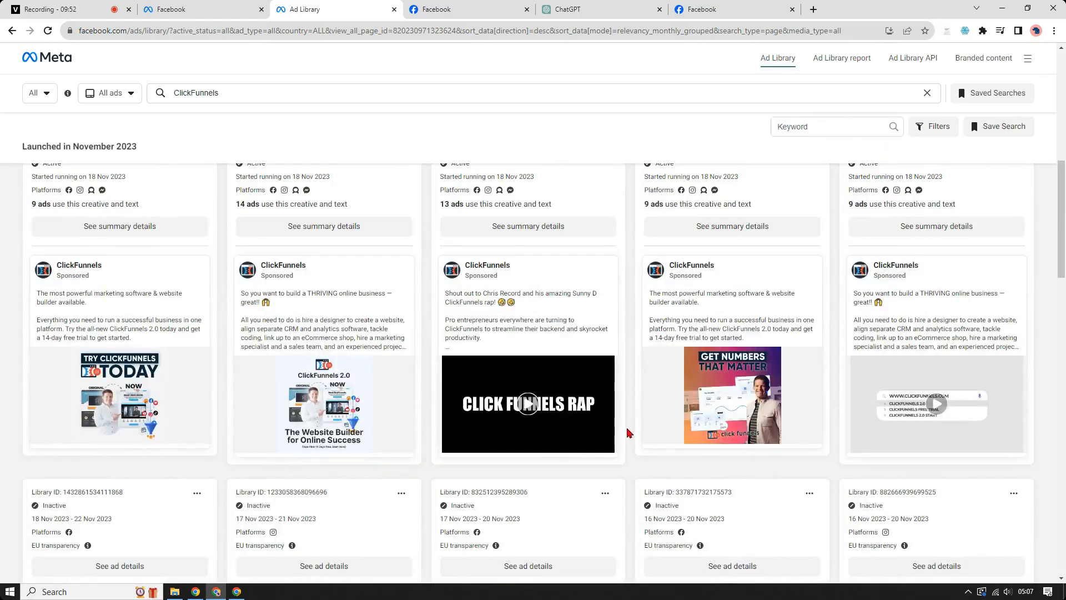
scroll(628, 432, "up", 5)
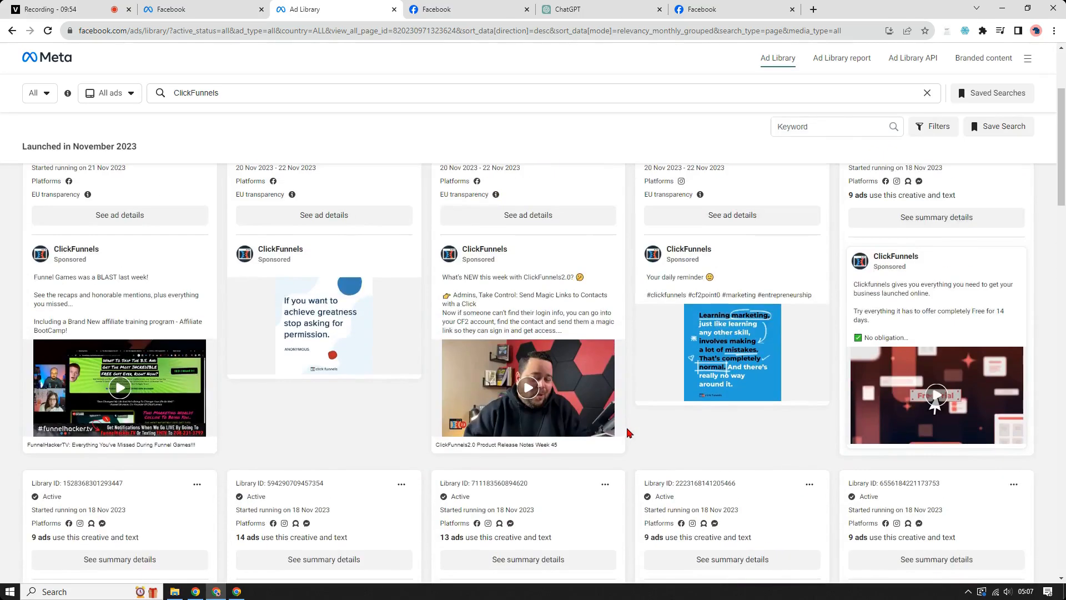
scroll(451, 489, "down", 3)
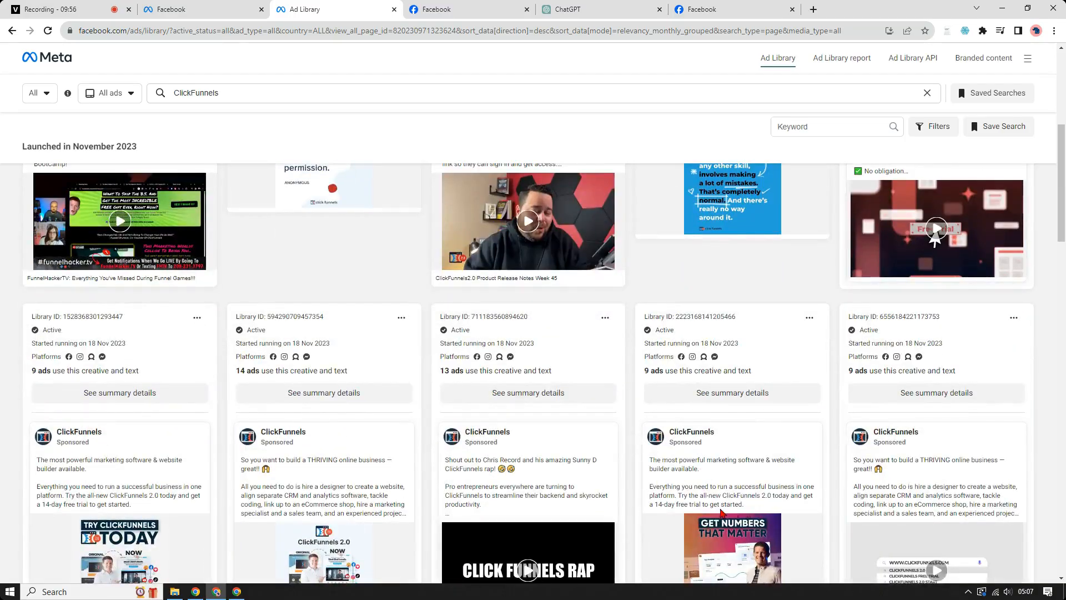
scroll(720, 511, "down", 3)
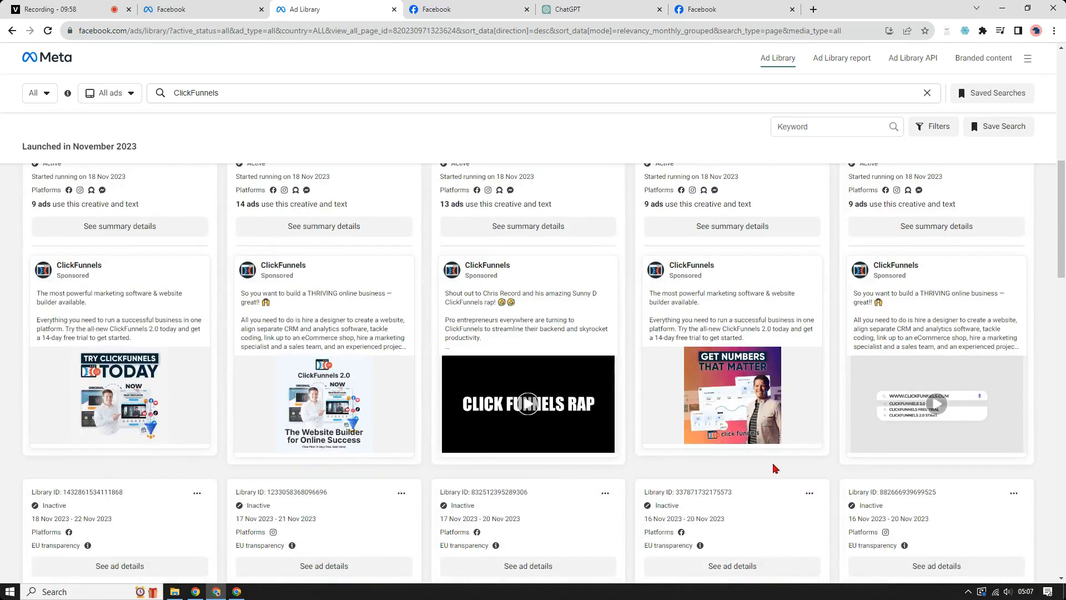
scroll(842, 471, "up", 5)
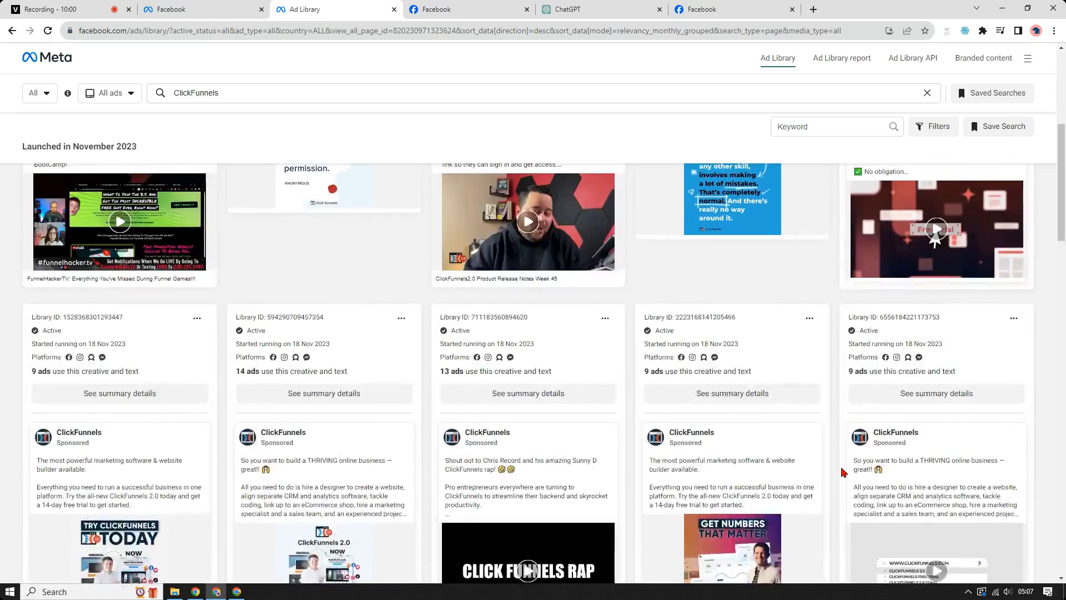